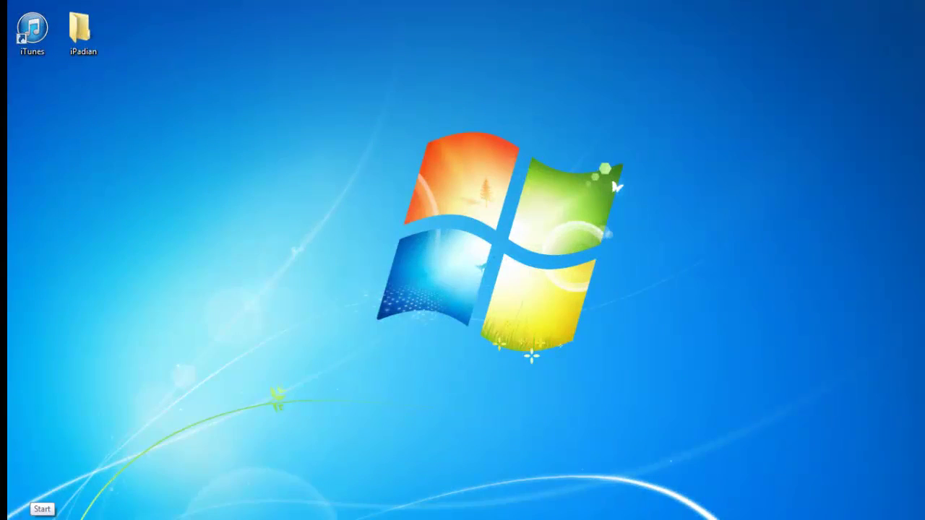
Step: Open the Documents library in the file explorer
{"action": "left_click", "coordinate": [11, 497]}
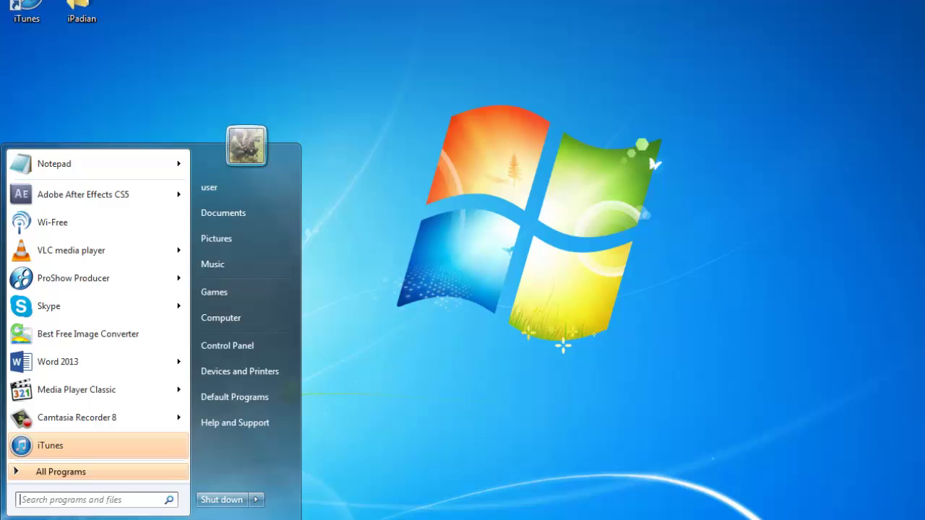
{"action": "left_click", "coordinate": [25, 499]}
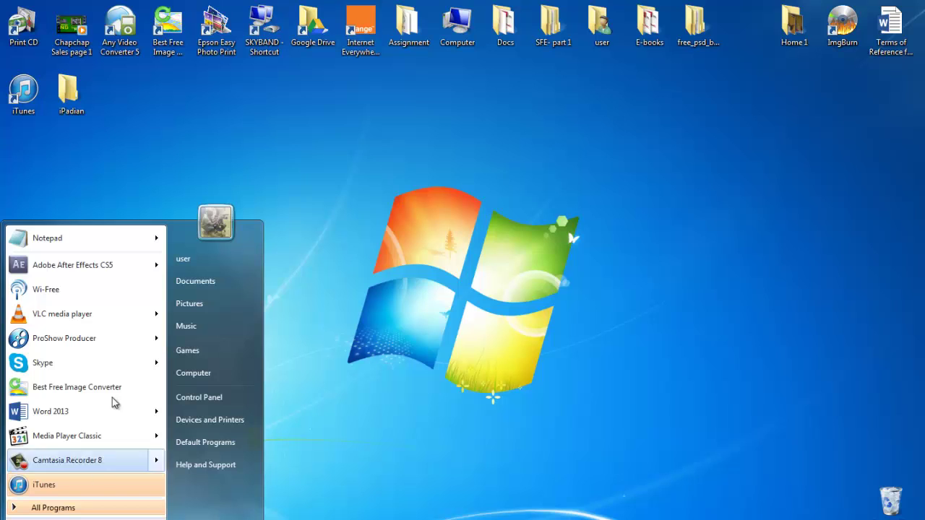
{"action": "left_click", "coordinate": [222, 289]}
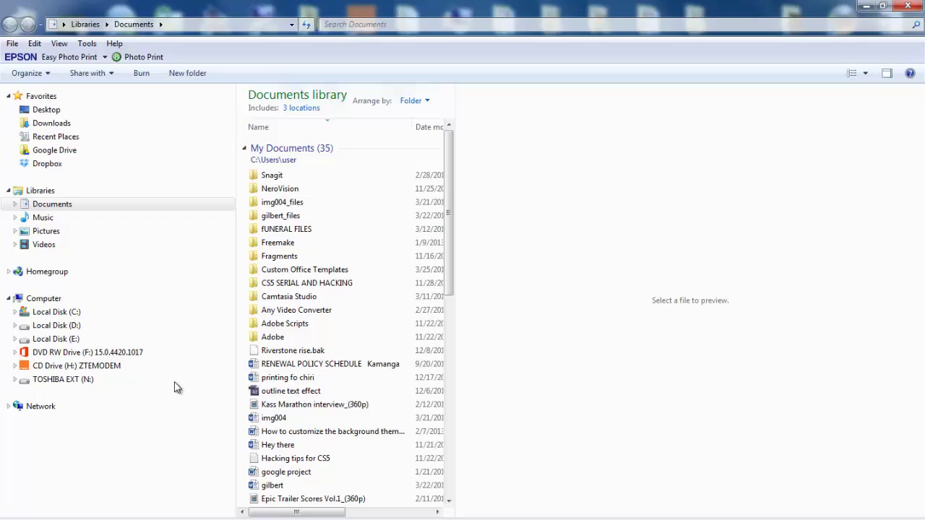
Step: Search the Documents library for sales presentations with the query "ext:ppt filename:sales"
{"action": "left_click", "coordinate": [338, 27]}
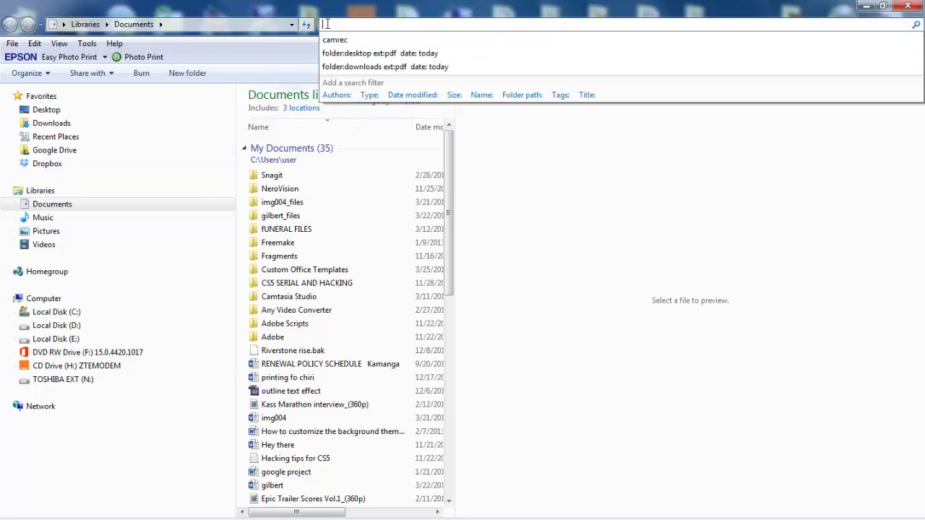
{"action": "type", "text": "ext:"}
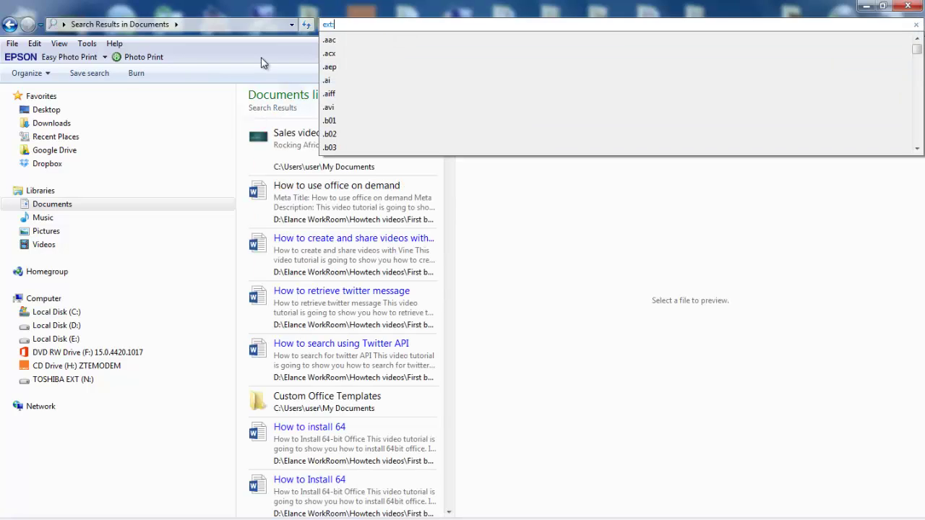
{"action": "type", "text": " ppt sales"}
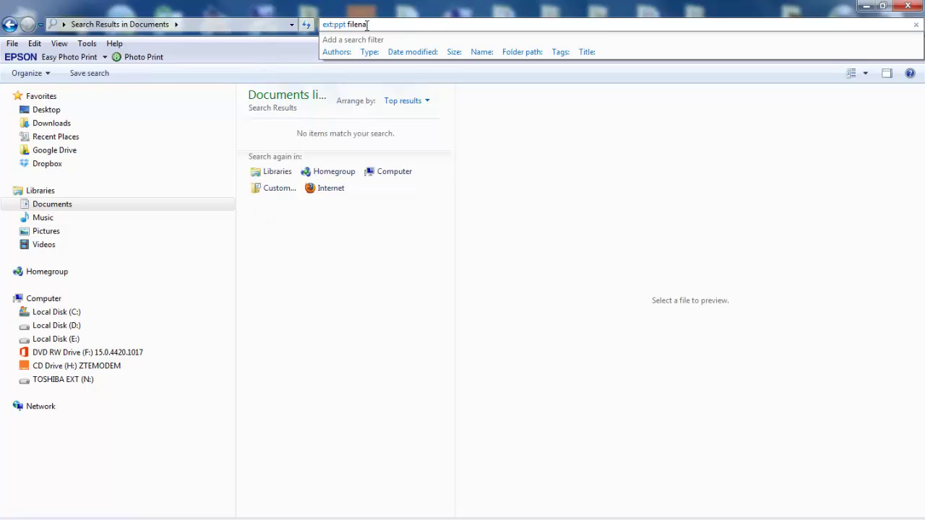
{"action": "type", "text": "me:sales"}
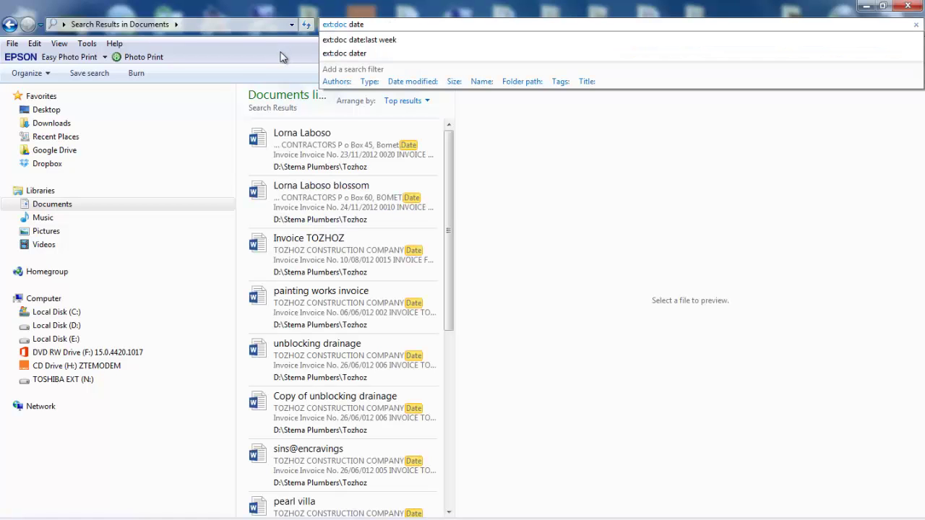
Step: Search the Documents library for Word documents from this week with the query "ext:doc date: this week"
{"action": "type", "text": ":"}
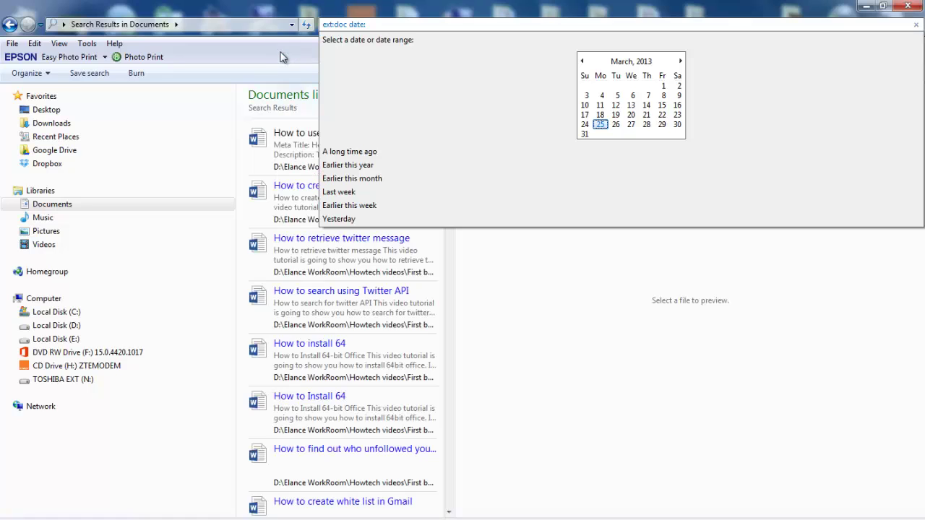
{"action": "type", "text": " thi"}
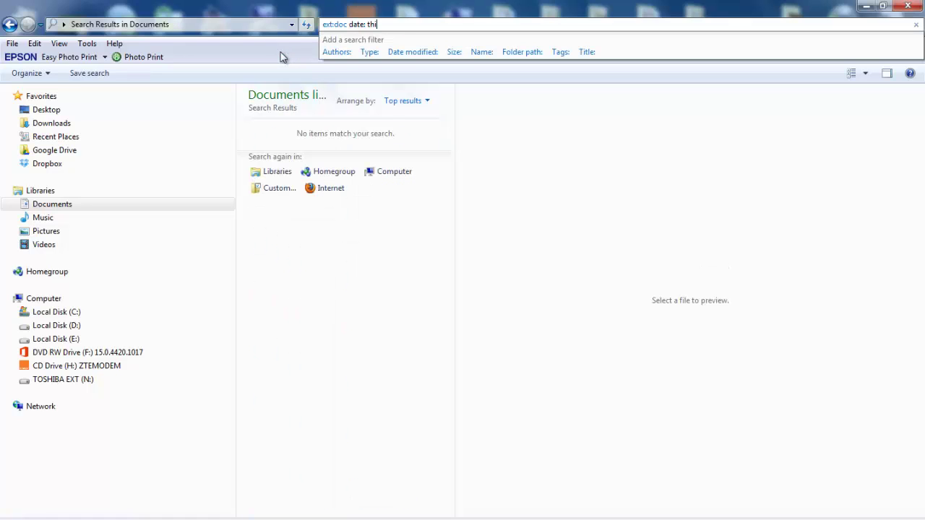
{"action": "type", "text": "s week"}
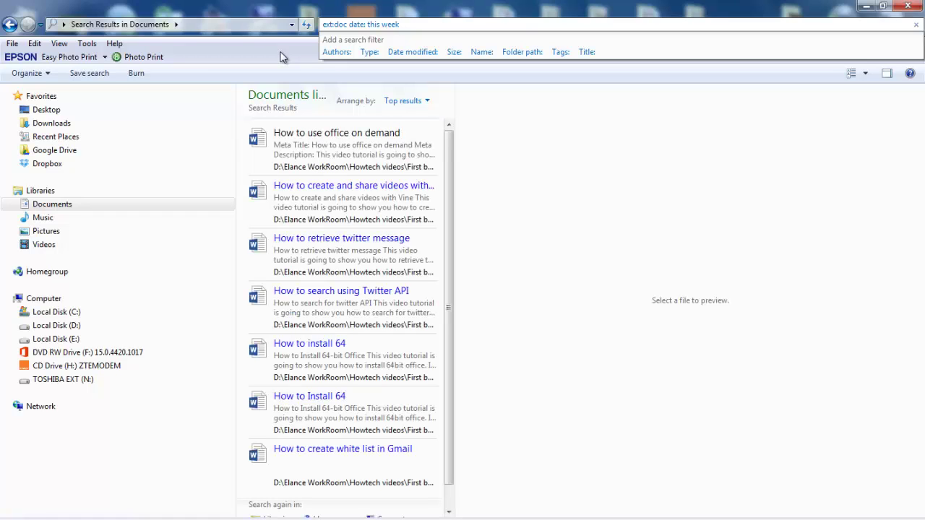
Step: Change the date filter of the ext:doc search to "long time ago"
{"action": "key", "text": "BackSpace"}
{"action": "key", "text": "BackSpace"}
{"action": "key", "text": "BackSpace"}
{"action": "key", "text": "BackSpace"}
{"action": "key", "text": "BackSpace"}
{"action": "key", "text": "BackSpace"}
{"action": "key", "text": "BackSpace"}
{"action": "key", "text": "BackSpace"}
{"action": "key", "text": "BackSpace"}
{"action": "type", "text": "l"}
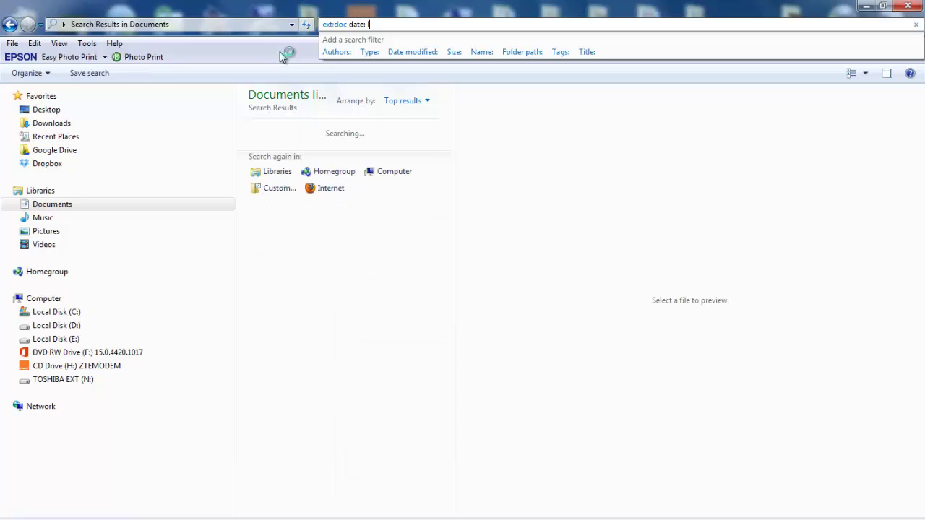
{"action": "type", "text": "ong ti"}
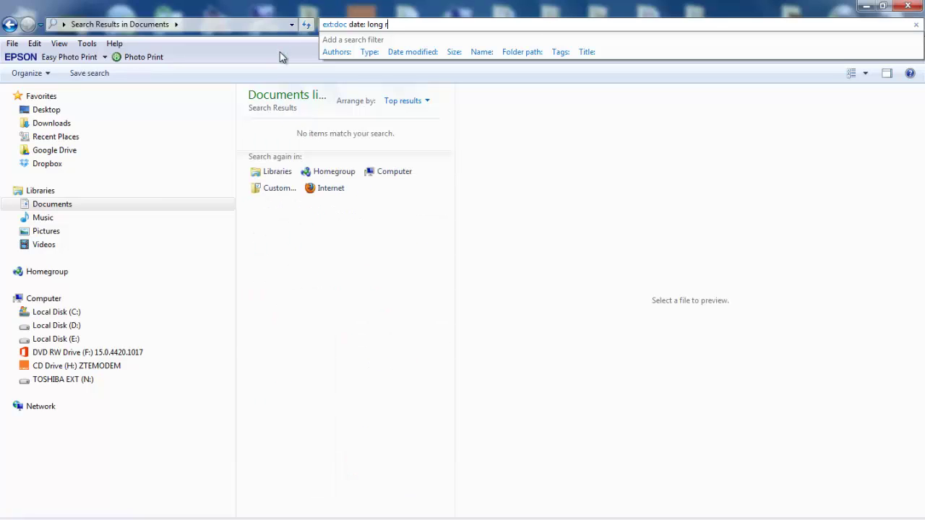
{"action": "type", "text": "me "}
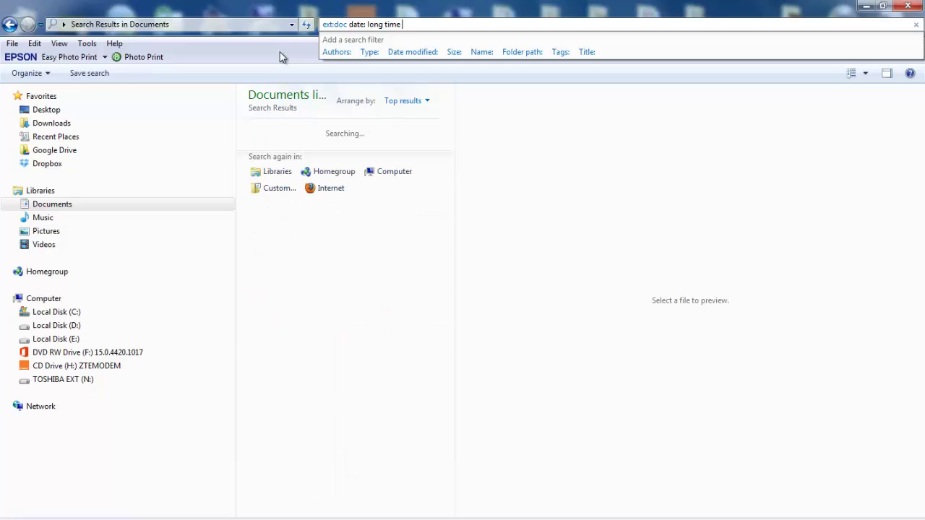
{"action": "type", "text": "ago"}
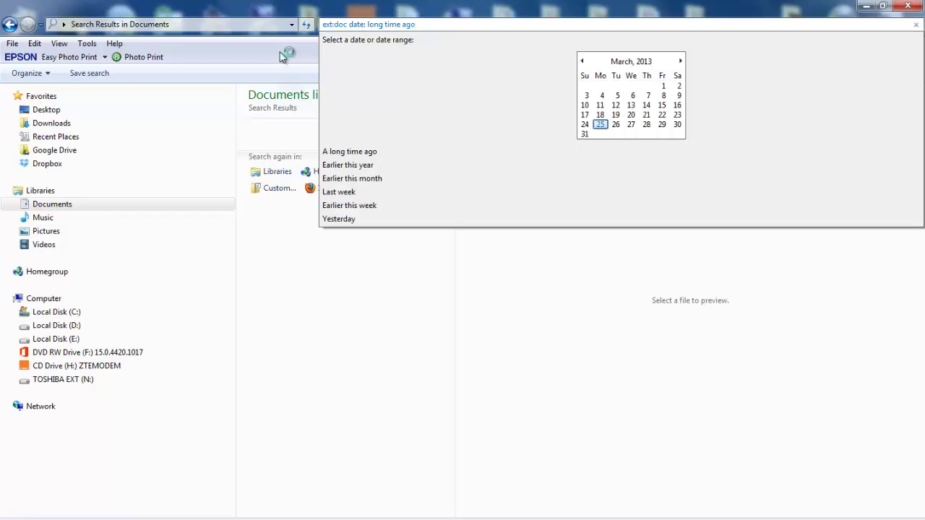
{"action": "left_click", "coordinate": [343, 151]}
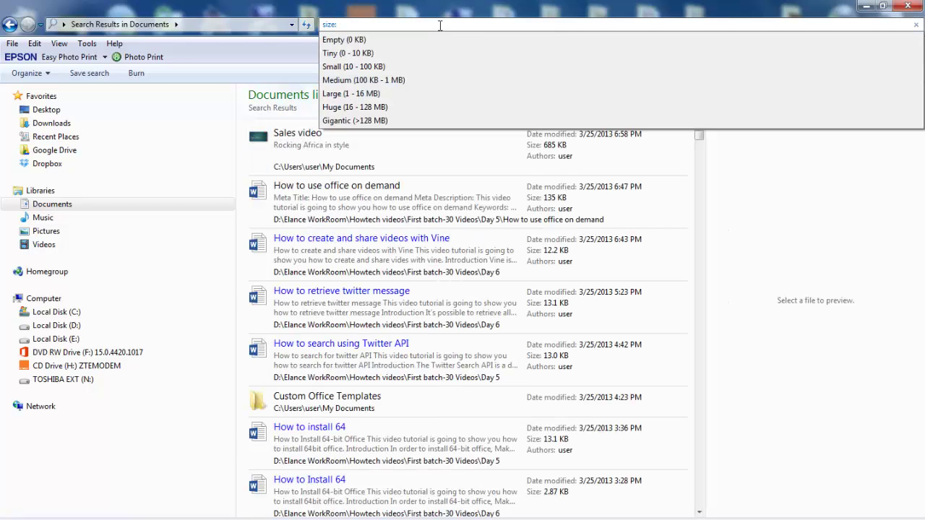
Step: Search the Documents library for very large videos with the query "size: gigantic kind: video"
{"action": "type", "text": "gi"}
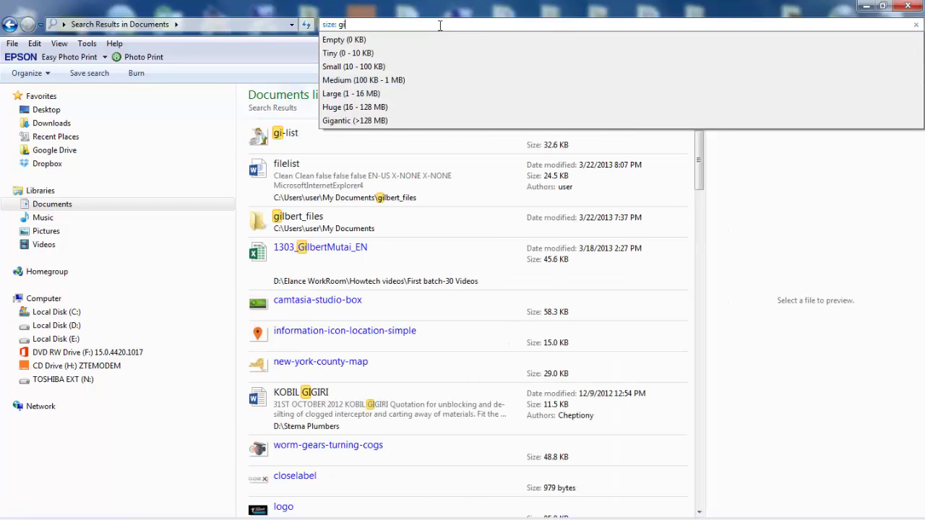
{"action": "type", "text": "gantic kind"}
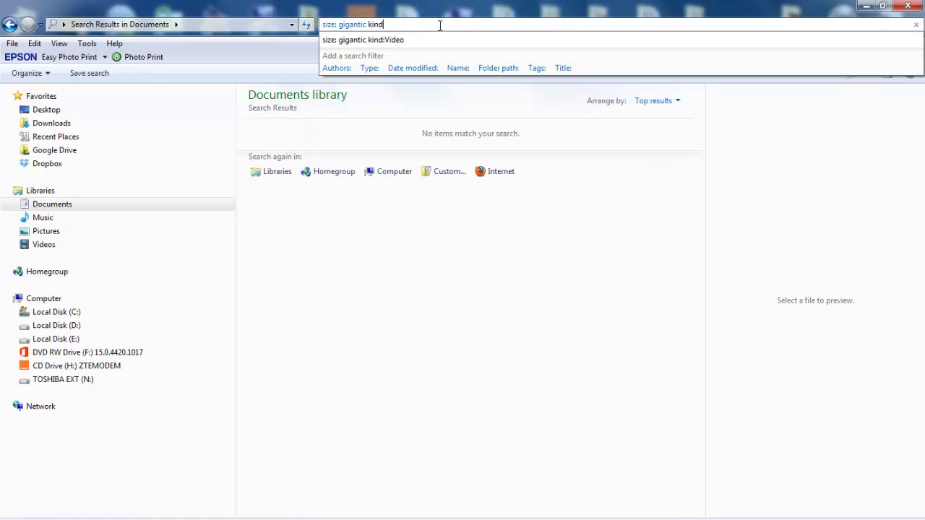
{"action": "type", "text": ": video"}
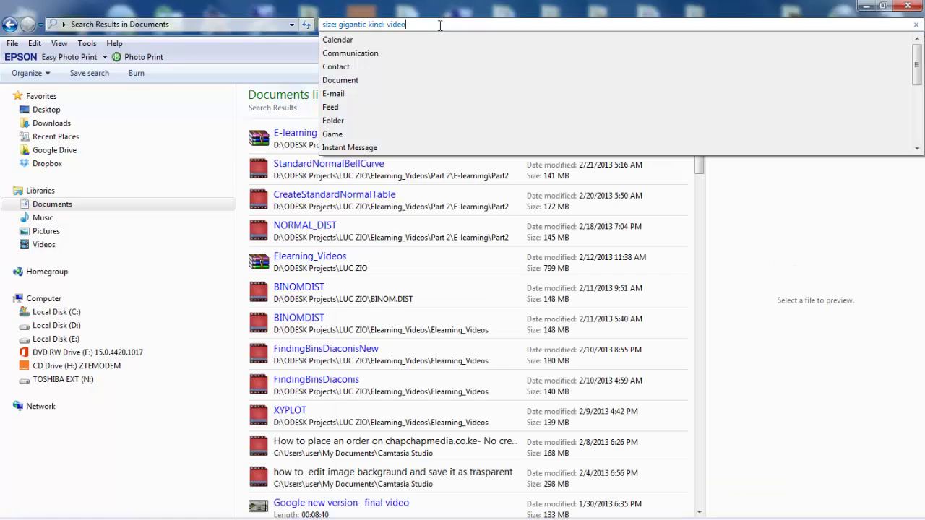
{"action": "key", "text": "Return"}
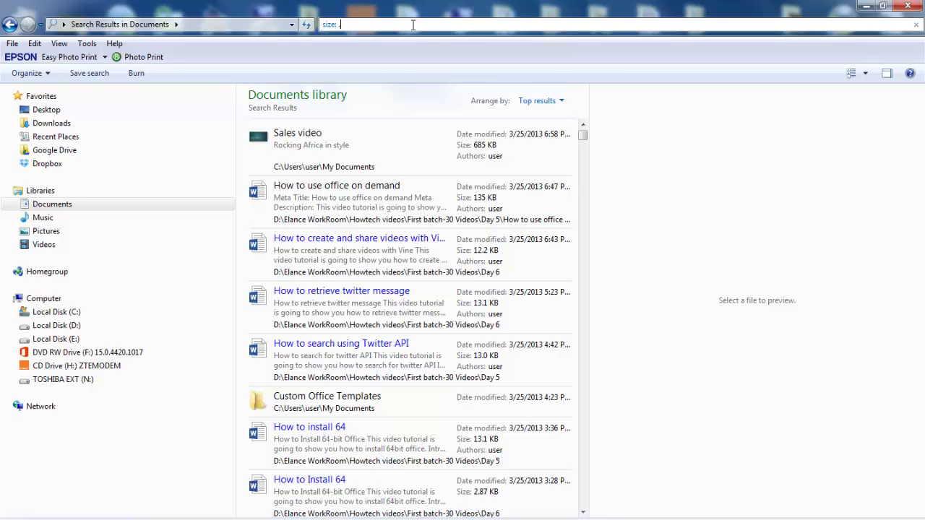
Step: Search for files by size, first with "size: >500mb" and also with the range "size:500mb..800mb"
{"action": "left_click", "coordinate": [412, 24]}
{"action": "type", "text": ">500mb"}
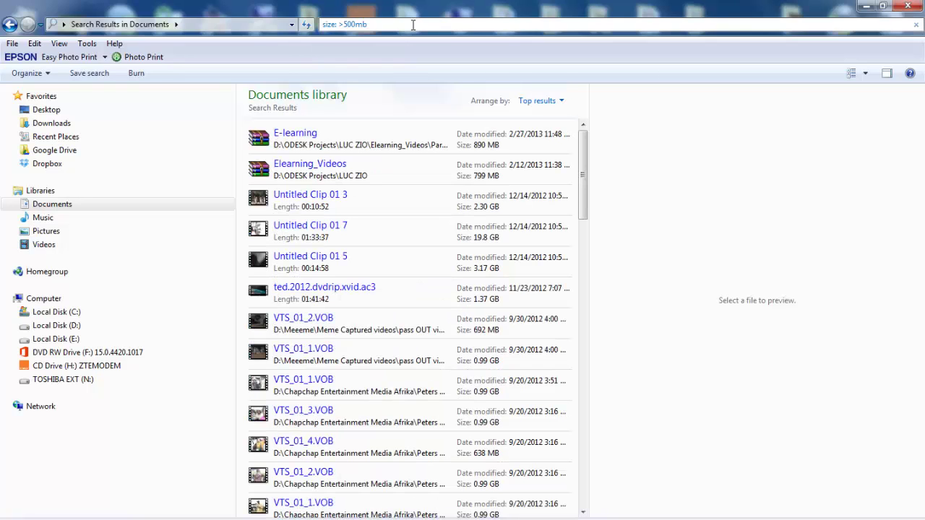
{"action": "left_click", "coordinate": [254, 229]}
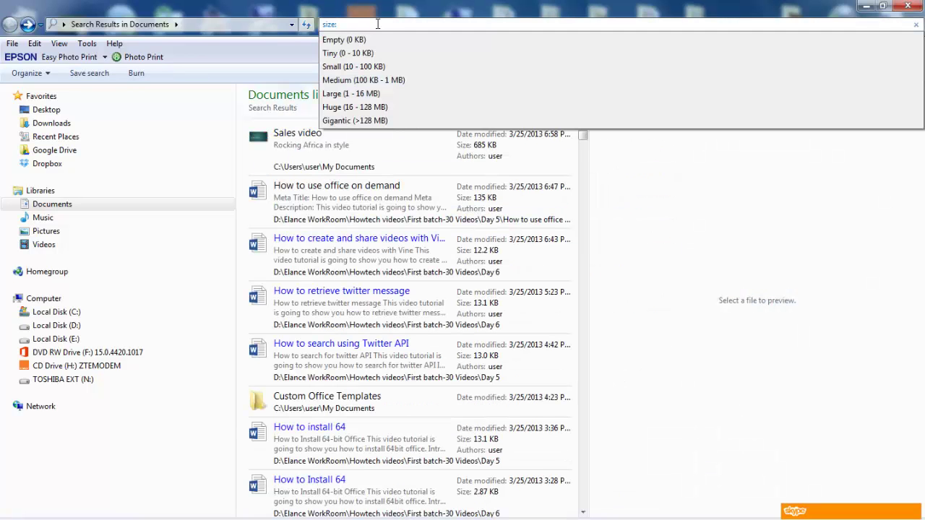
{"action": "type", "text": "500mb..800mb"}
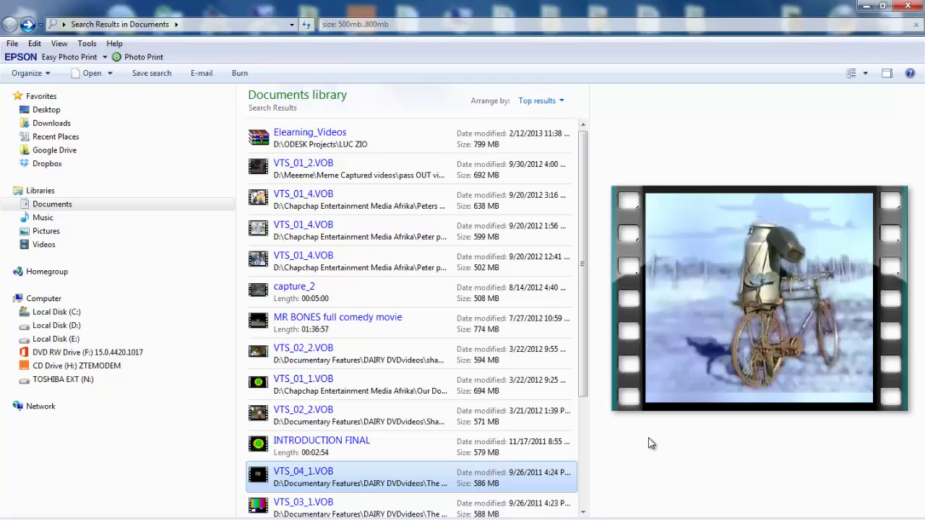
Step: Search for to-do items within the documents folder with the query "to do folder:documents"
{"action": "left_click", "coordinate": [395, 24]}
{"action": "type", "text": "to do fo"}
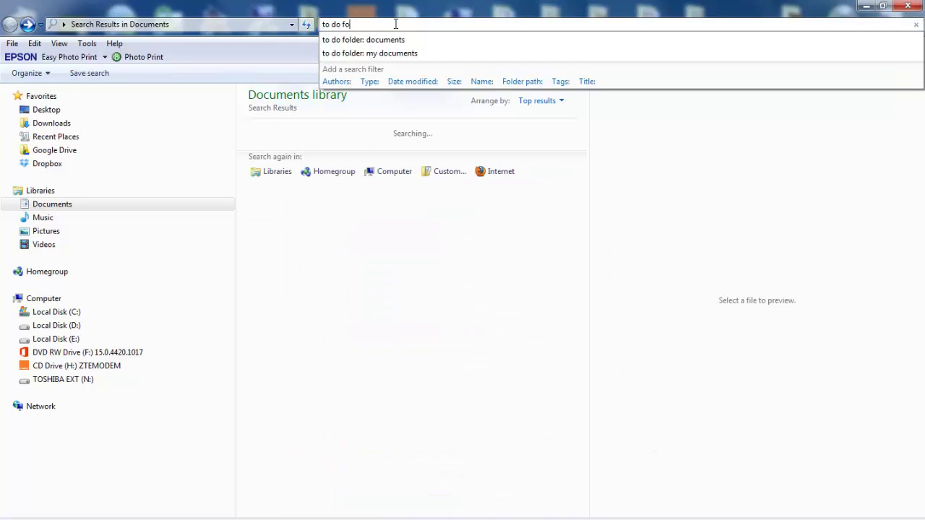
{"action": "type", "text": "lder:"}
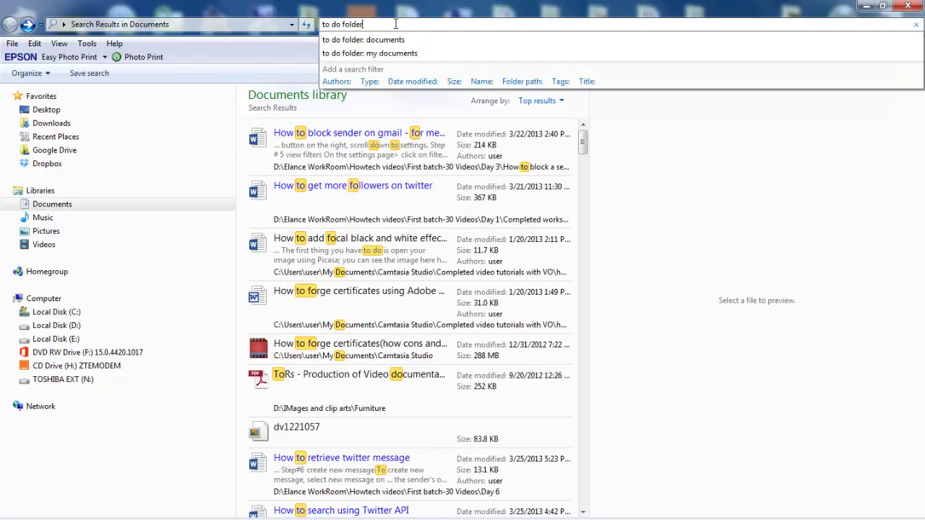
{"action": "type", "text": "documents"}
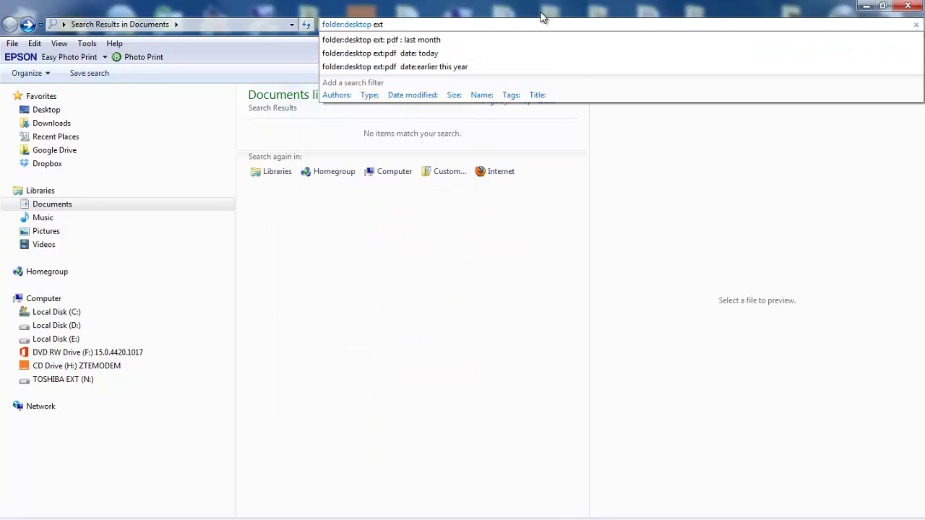
Step: Search for PDF files on the desktop by extension and date, using "folder:desktop ext:pdf date:"
{"action": "type", "text": ":"}
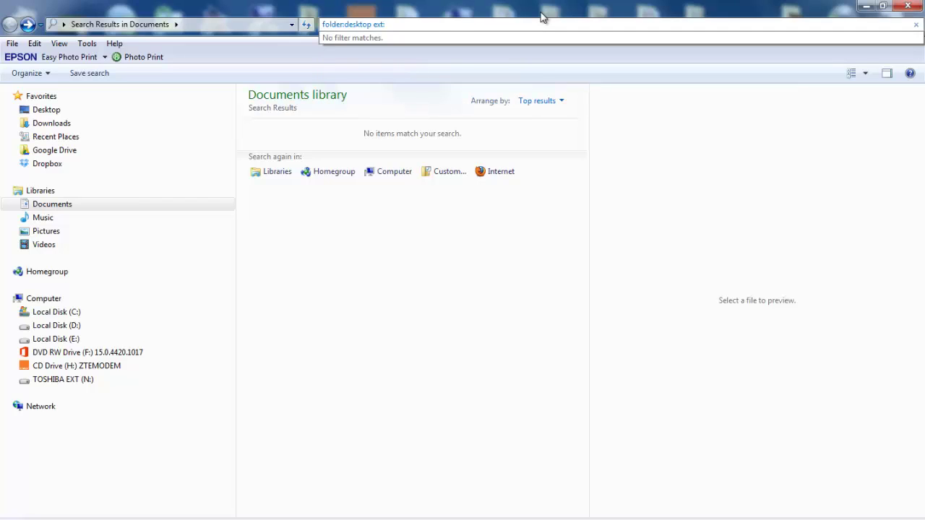
{"action": "type", "text": "pdf date"}
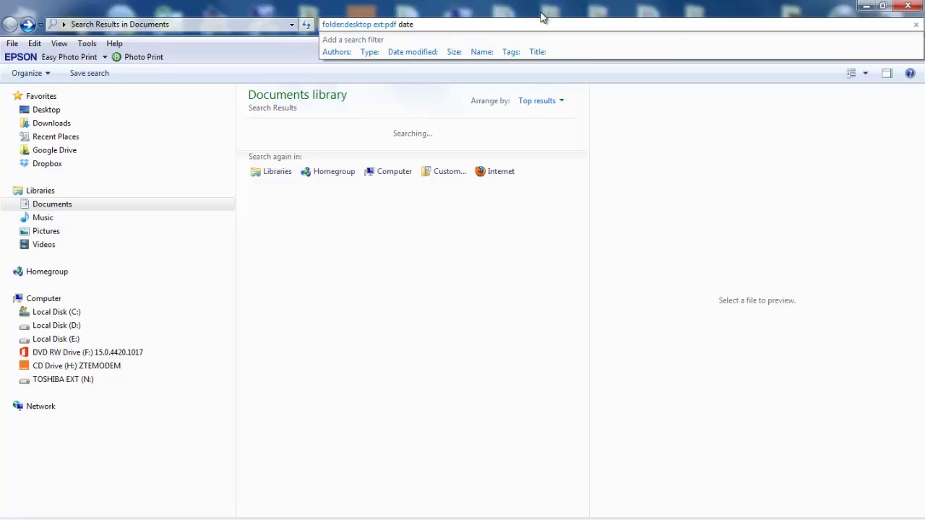
{"action": "type", "text": ":"}
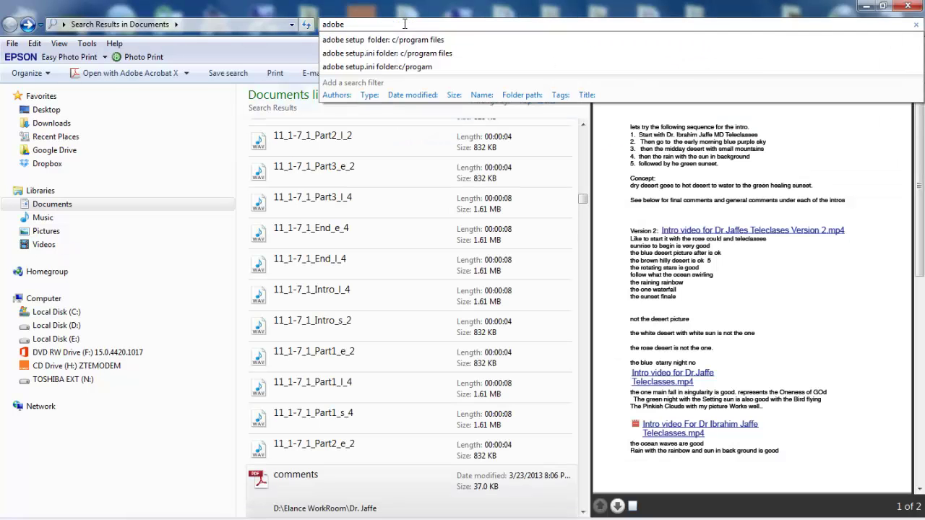
Step: Search for the Adobe setup file in the program folder with "adobe setup.ini folder:c:/programme files"
{"action": "type", "text": "setu"}
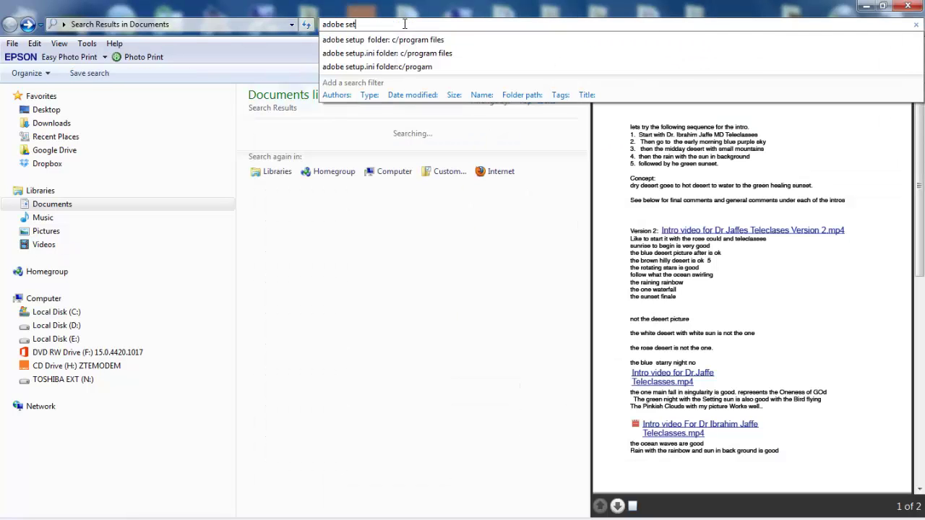
{"action": "type", "text": "p.ini folder:c:/programme"}
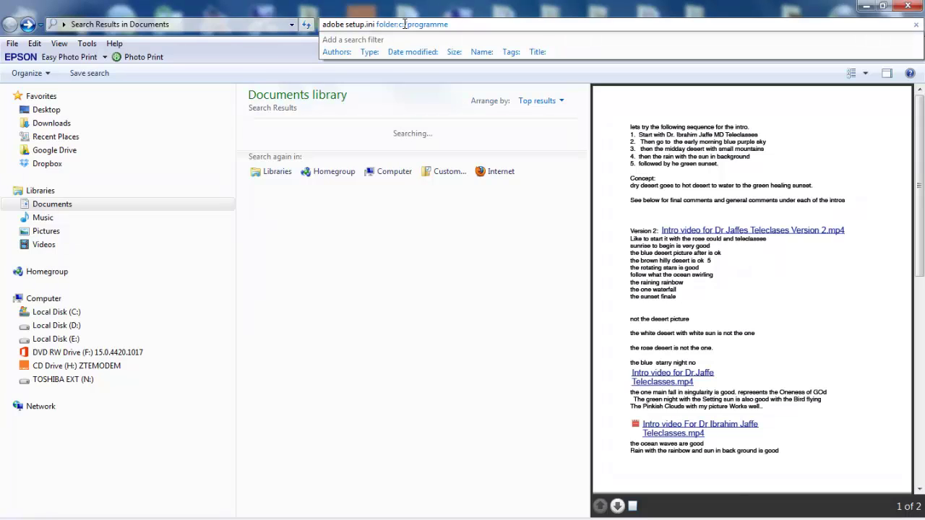
{"action": "type", "text": "files"}
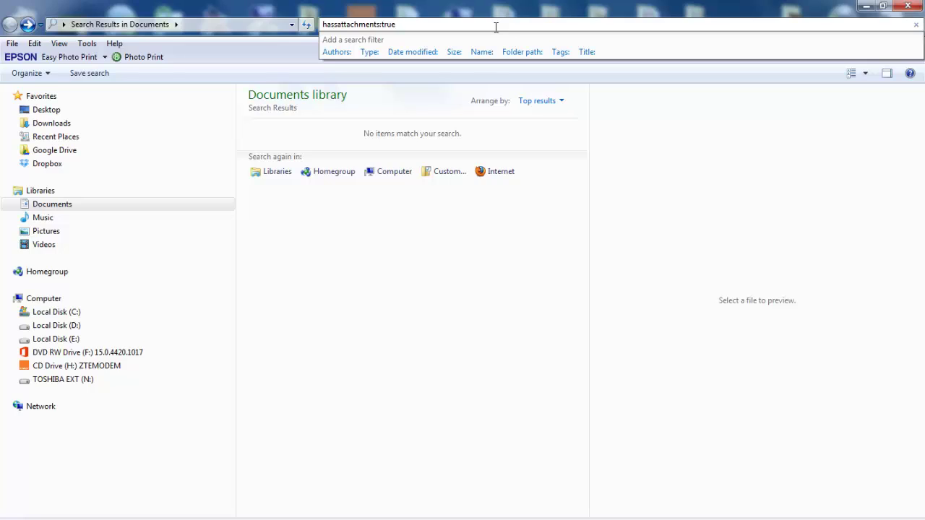
Step: Extend the "hassattachments:true" search with the filter "size: this week"
{"action": "type", "text": "size:"}
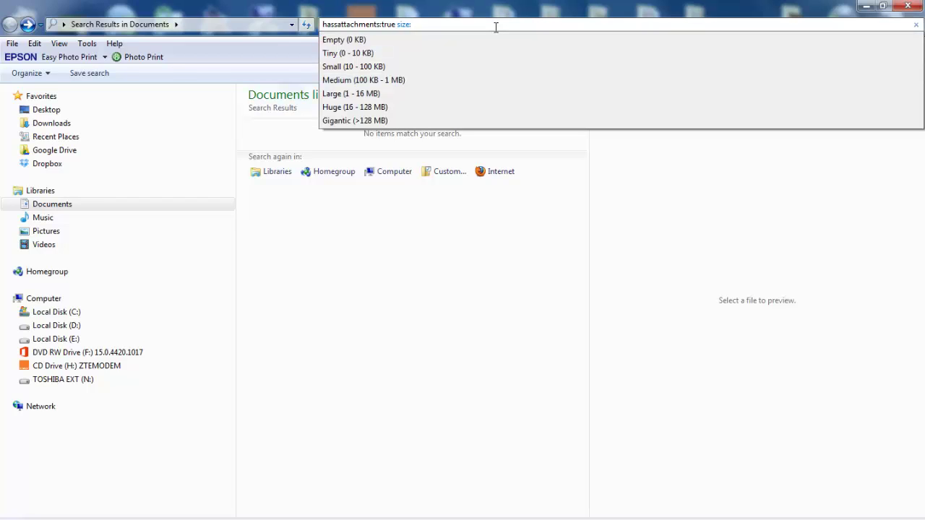
{"action": "type", "text": " this wee"}
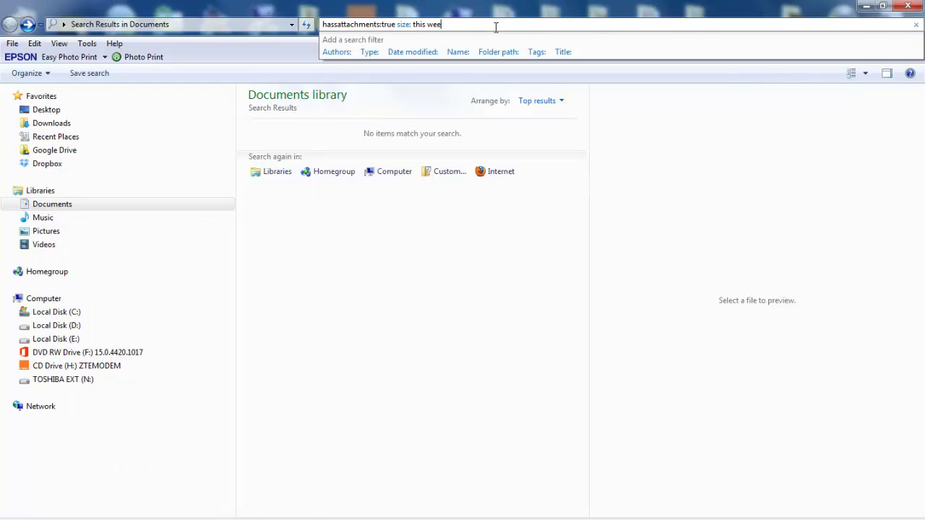
{"action": "type", "text": "k"}
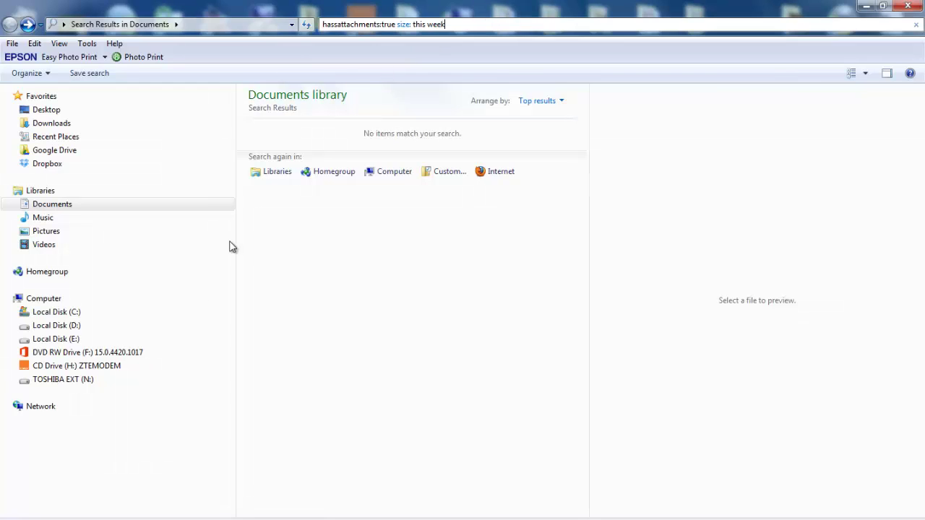
Step: Open Indexing Options in the Control Panel and open the indexed locations for modification
{"action": "left_click", "coordinate": [14, 518]}
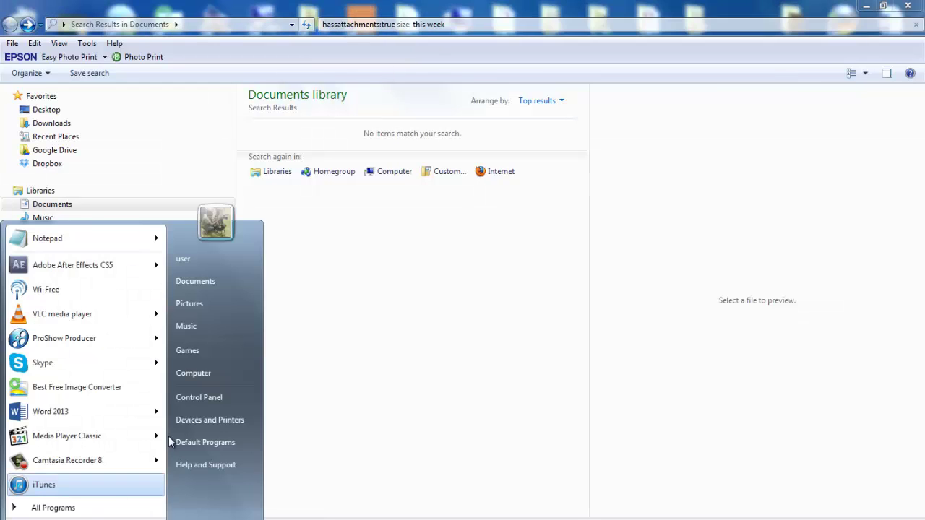
{"action": "left_click", "coordinate": [217, 397]}
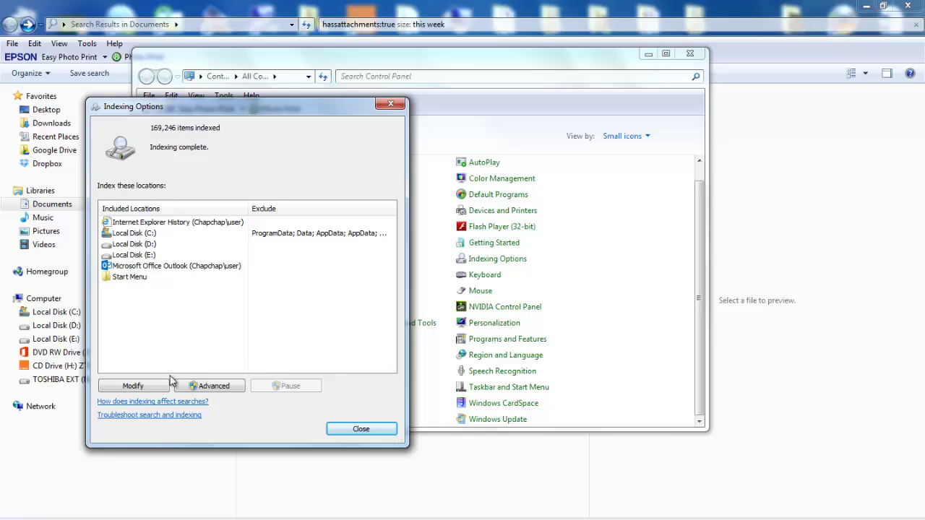
{"action": "left_click", "coordinate": [133, 387]}
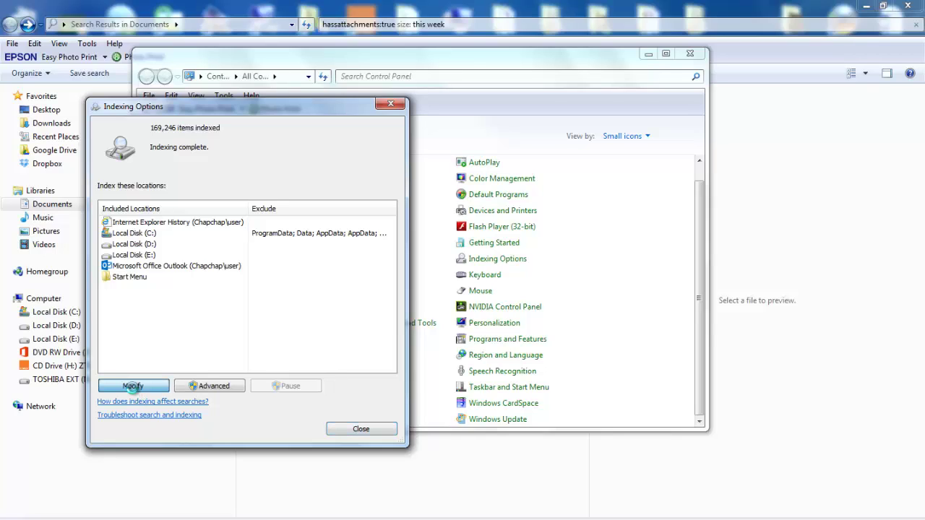